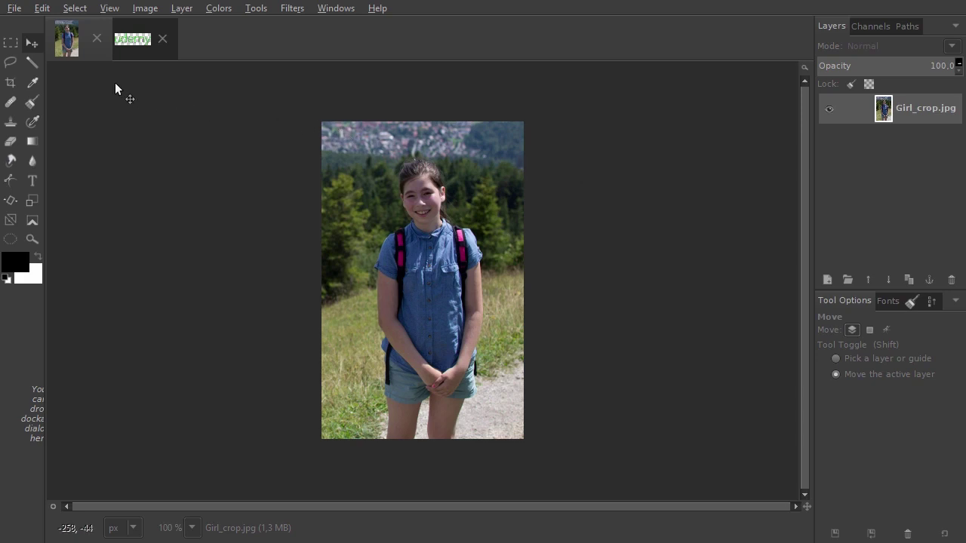
Step: Preview the girl photo in Save for Web as JPEG, testing a low quality, then restoring 100 (114.3 kB)
left_click(14, 9)
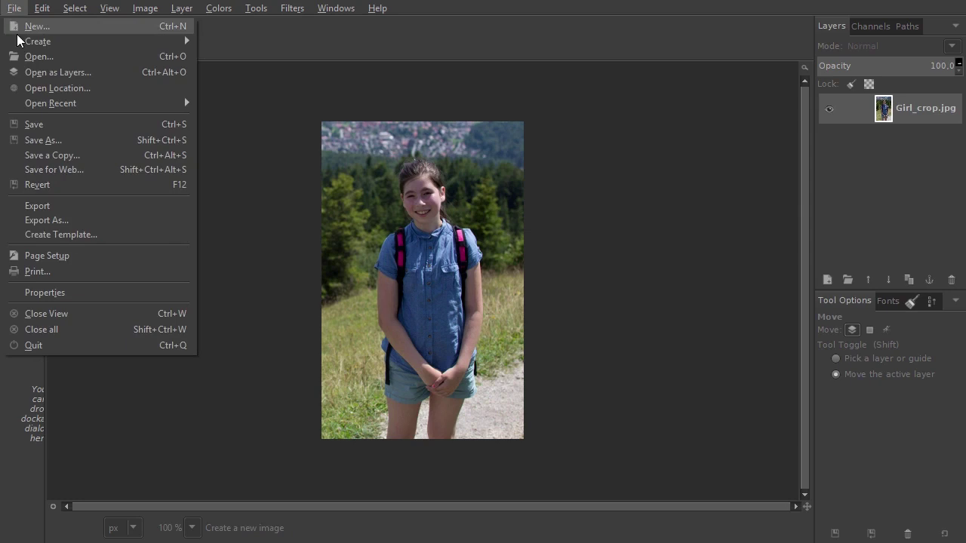
left_click(90, 171)
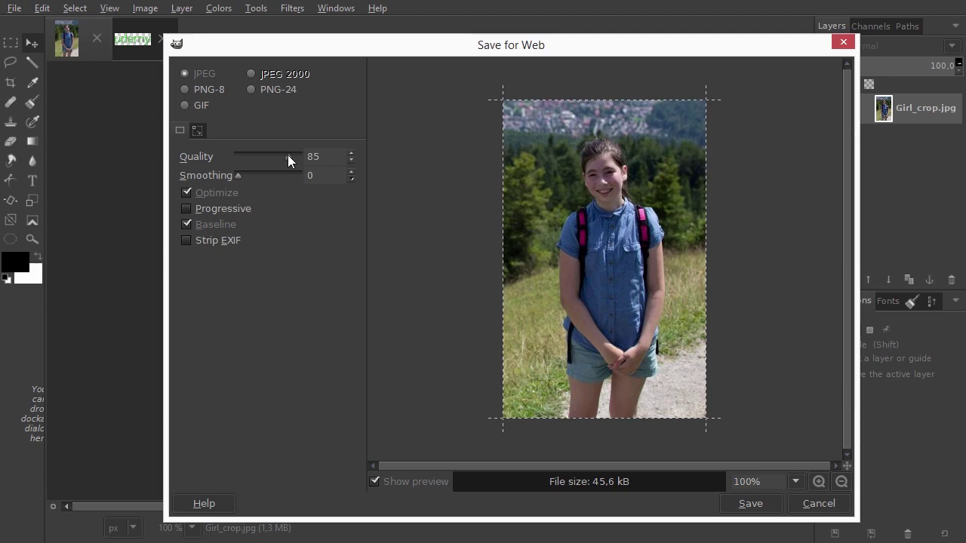
left_click_drag(287, 155, 227, 157)
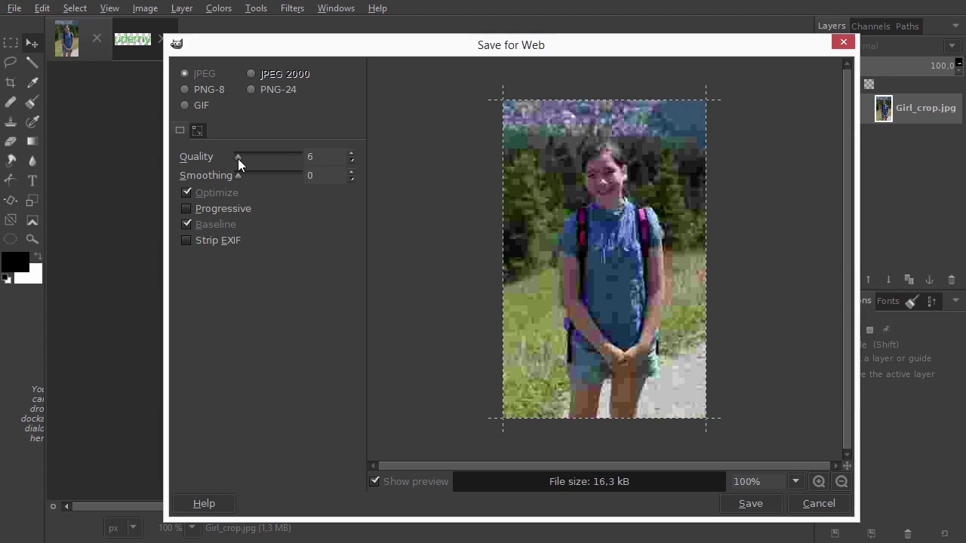
left_click_drag(238, 158, 275, 158)
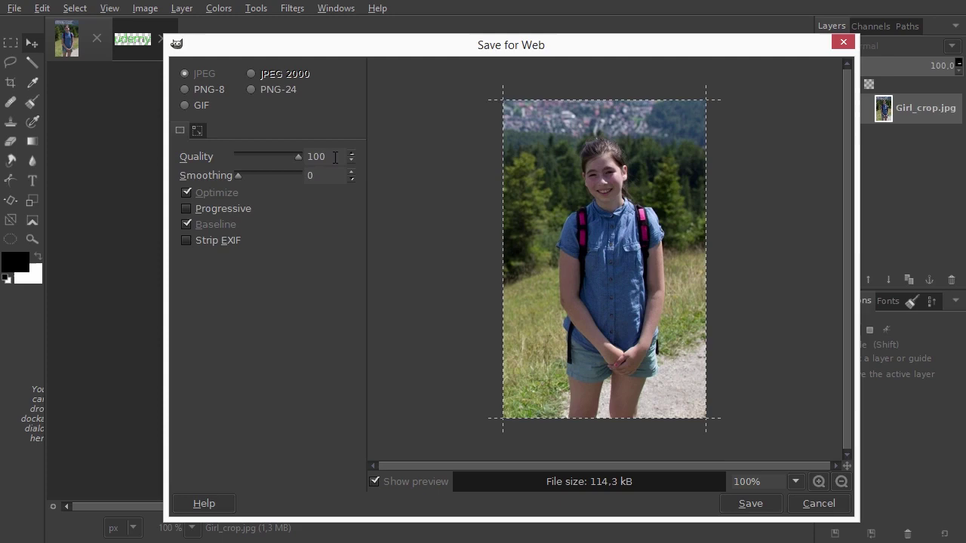
scroll(627, 194, "up", 4)
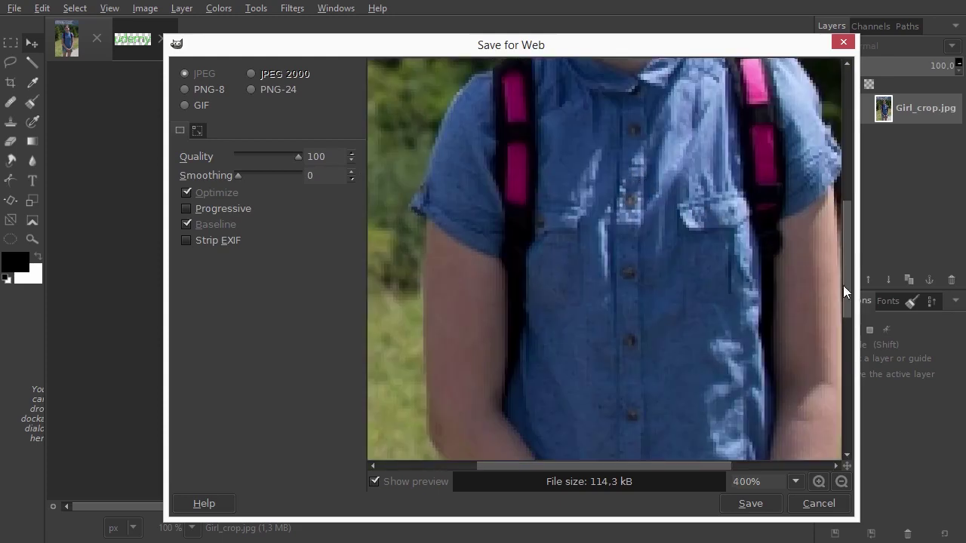
left_click_drag(847, 283, 842, 200)
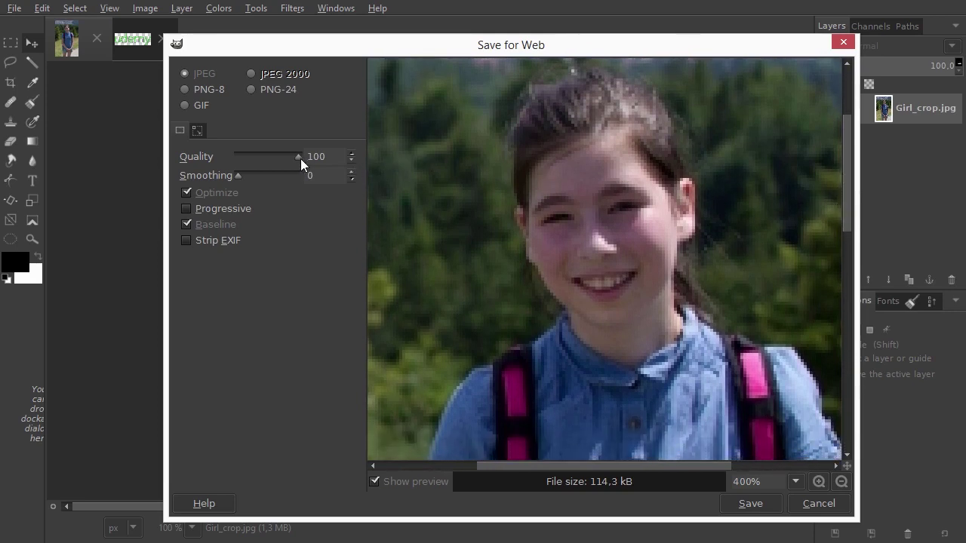
left_click_drag(297, 157, 265, 159)
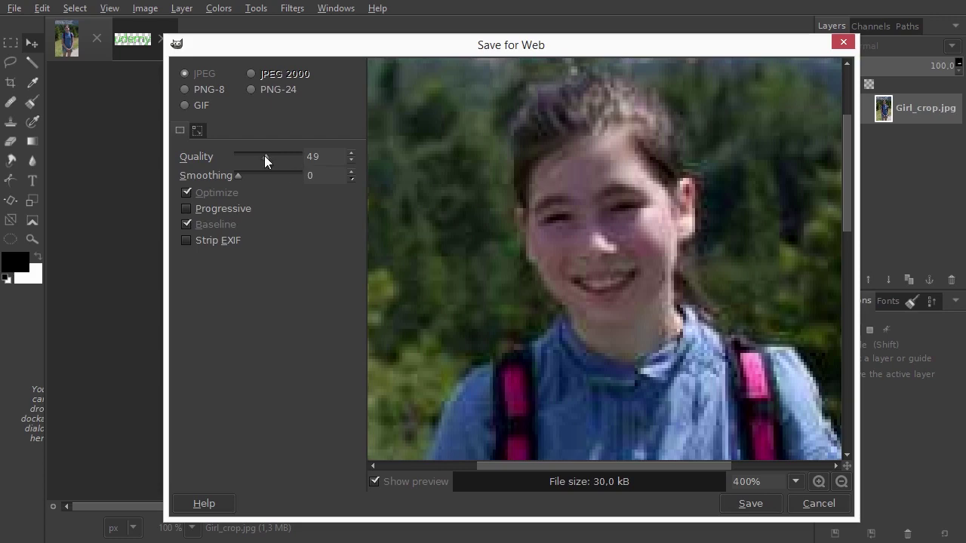
left_click_drag(265, 156, 291, 157)
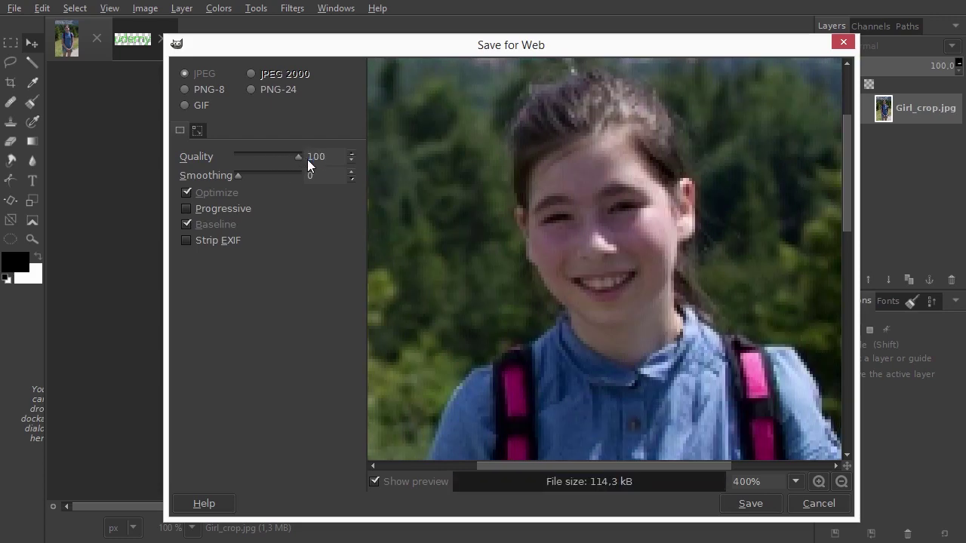
left_click(745, 505)
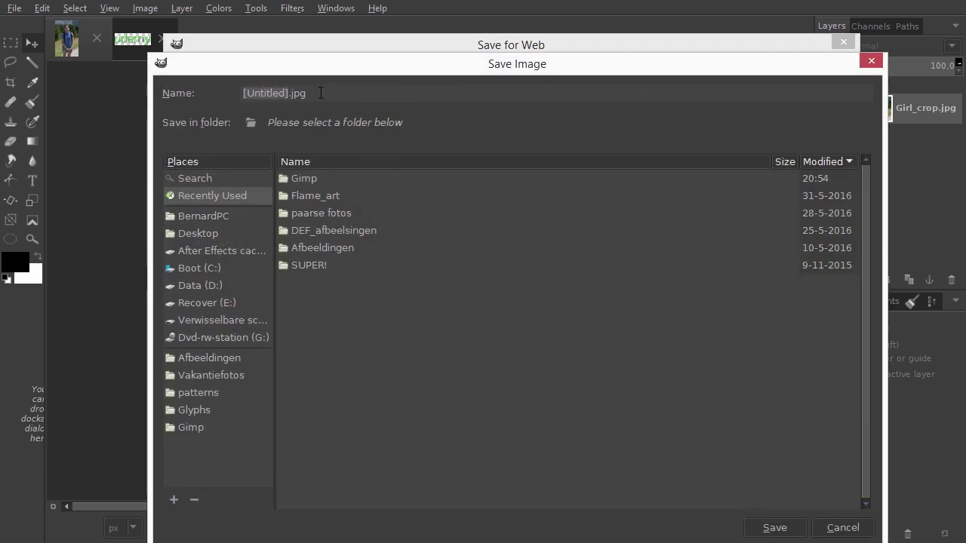
left_click(847, 528)
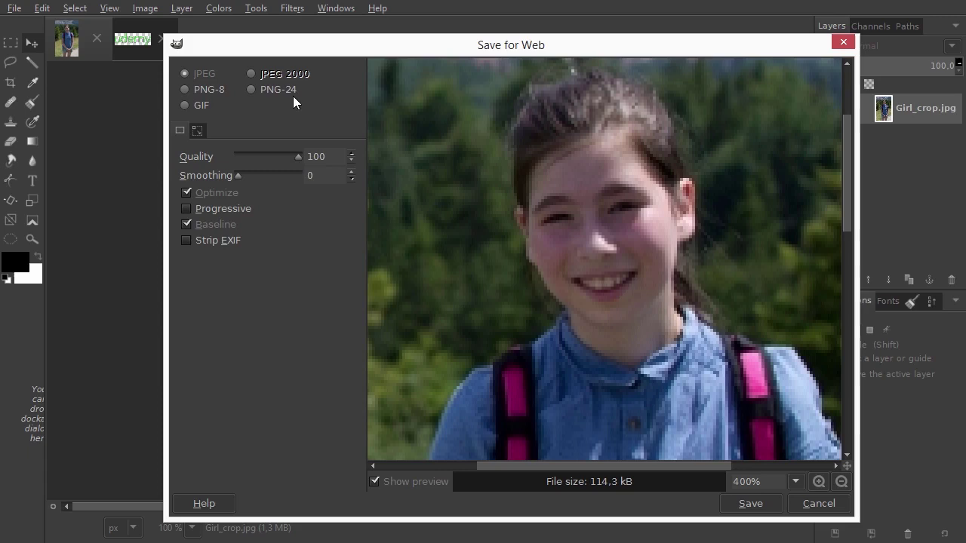
Step: Try PNG-8, then settle on PNG-24 with compression 9, estimating 224.6 kB
left_click(184, 89)
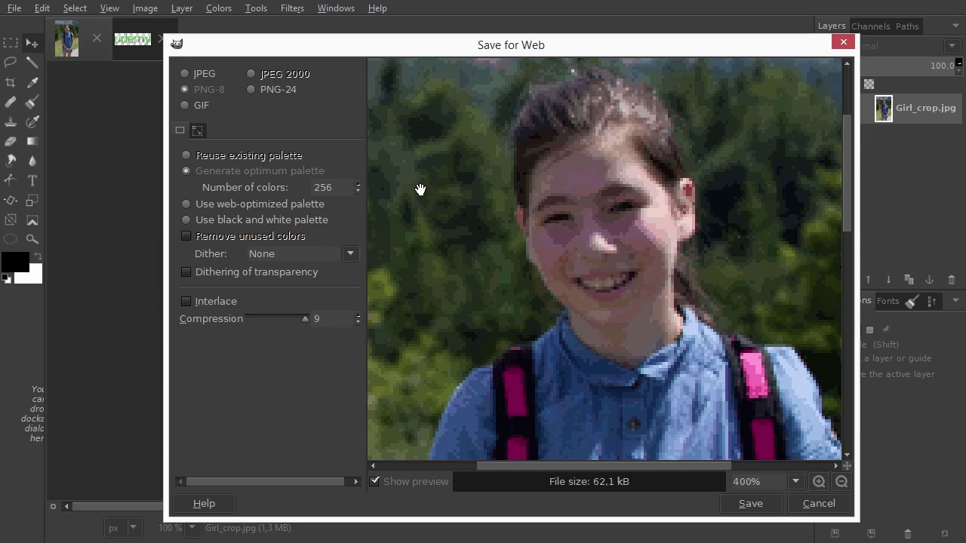
left_click(251, 89)
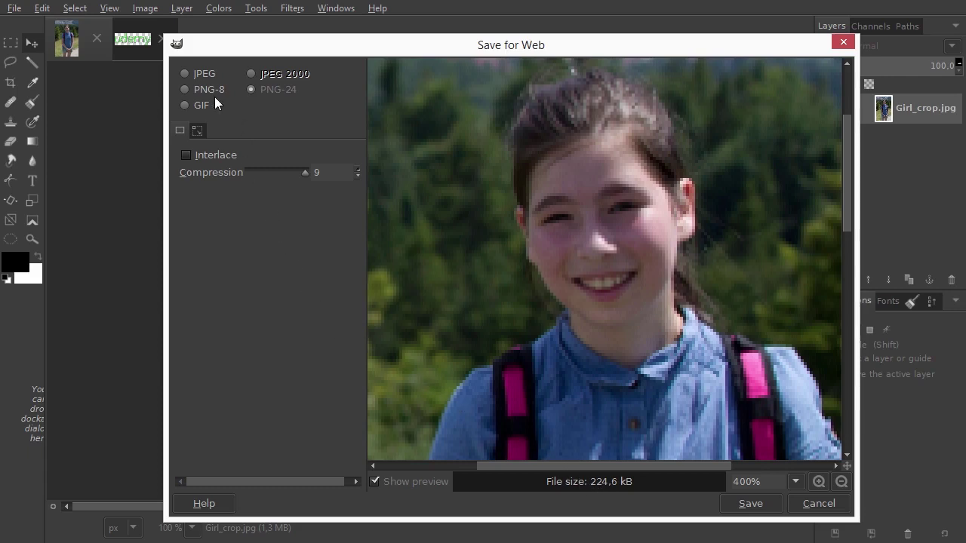
Step: Return to JPEG, lower quality to 97 (about 79.5 kB), and toggle Show preview off and on
left_click(182, 74)
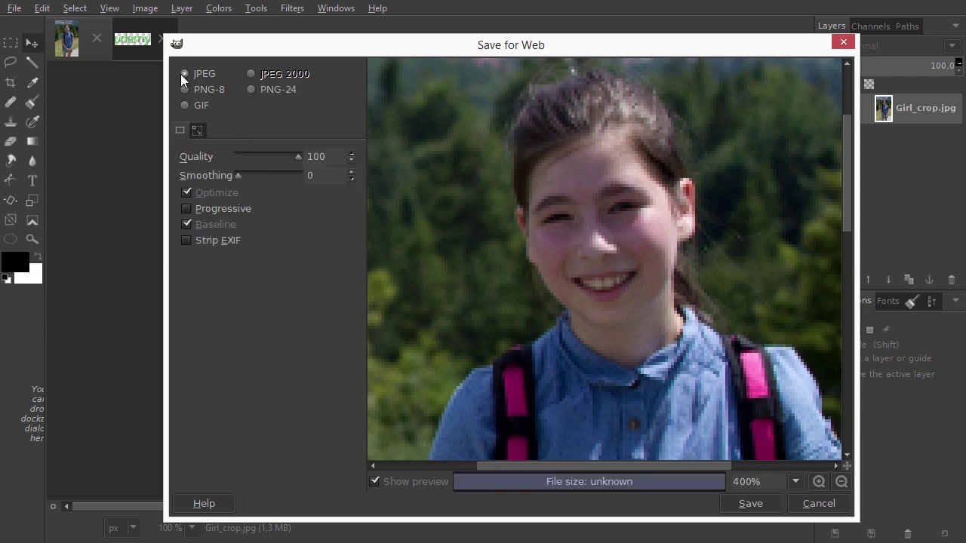
scroll(339, 156, "down", 1)
scroll(339, 156, "down", 1)
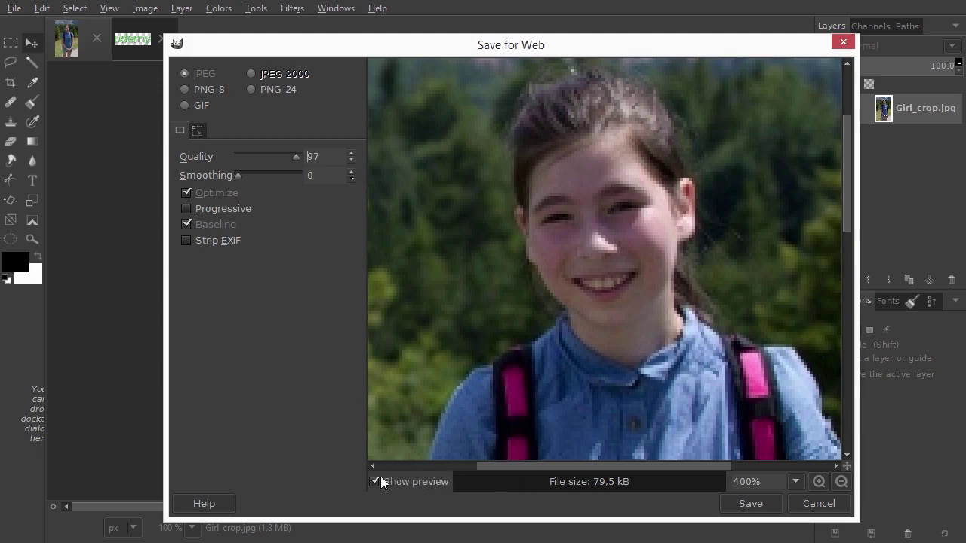
left_click(412, 483)
left_click(413, 487)
Step: Cancel the photo's web export and bring up the Udemy_logo.png image
left_click(799, 502)
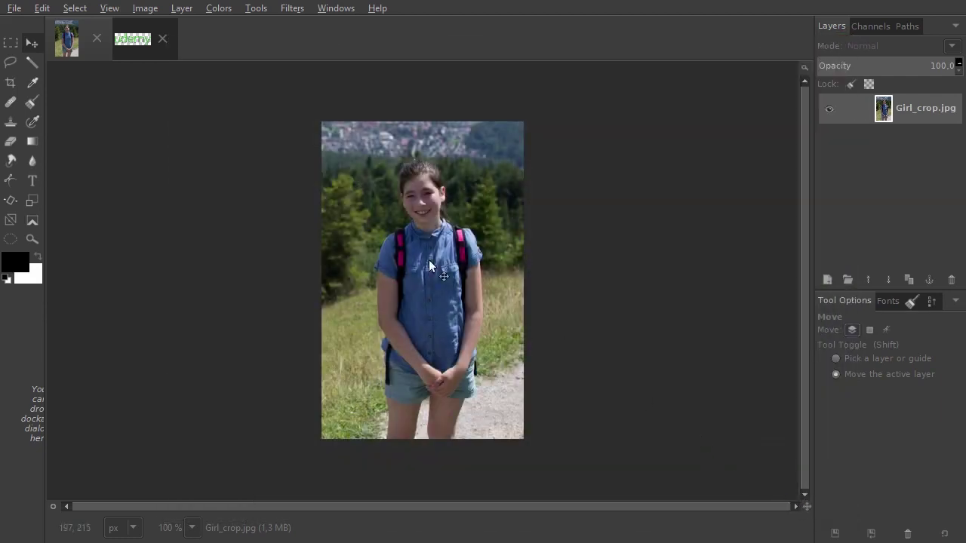
left_click(133, 43)
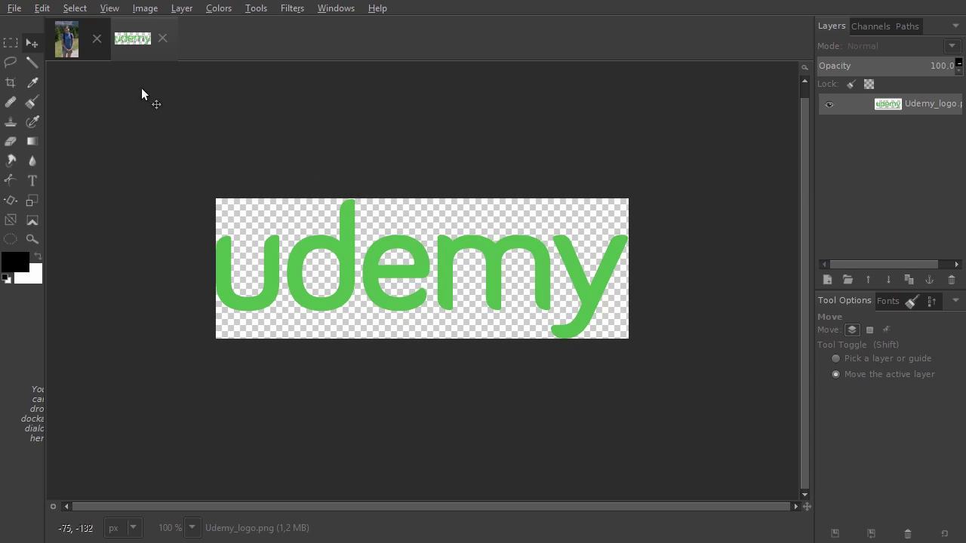
Step: Open Save for Web for the Udemy logo and move the dialog up and left
left_click(13, 8)
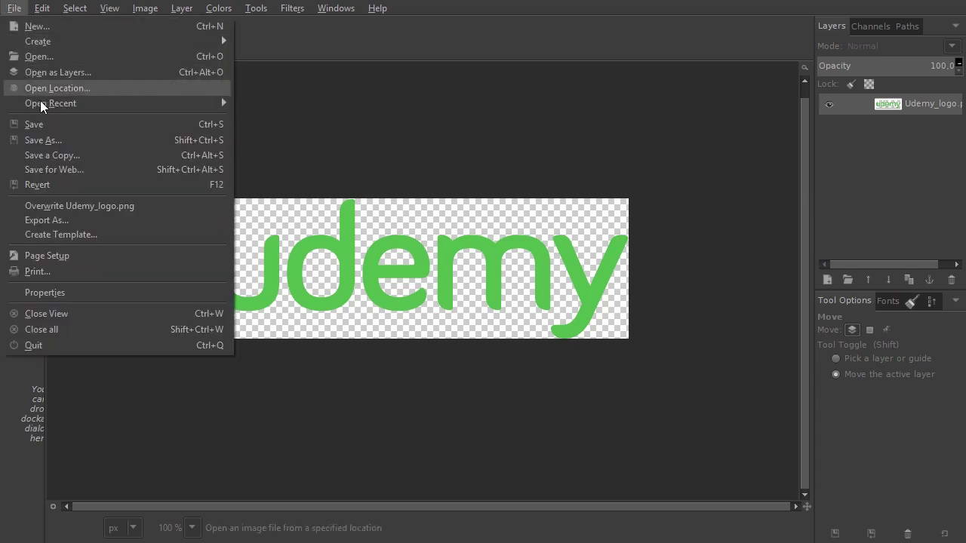
left_click(59, 167)
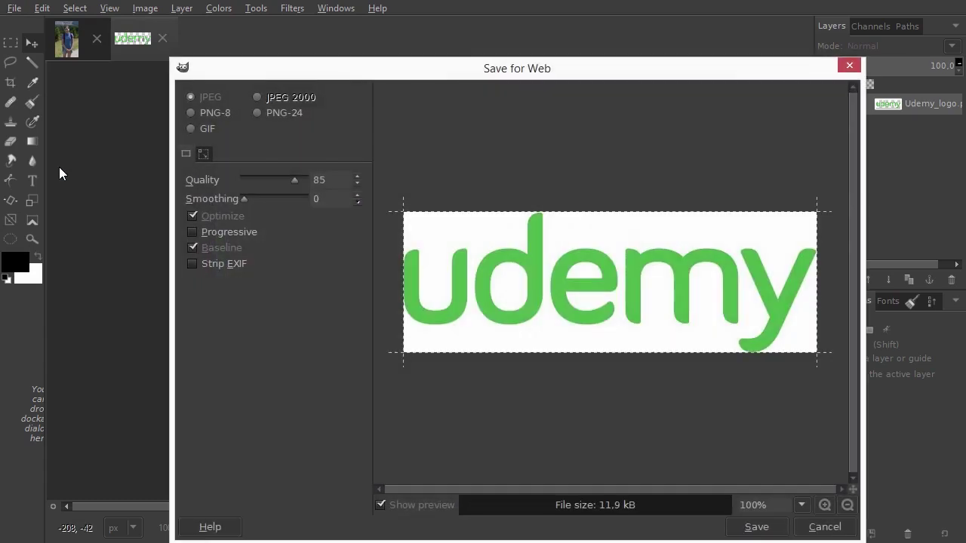
left_click_drag(341, 68, 313, 8)
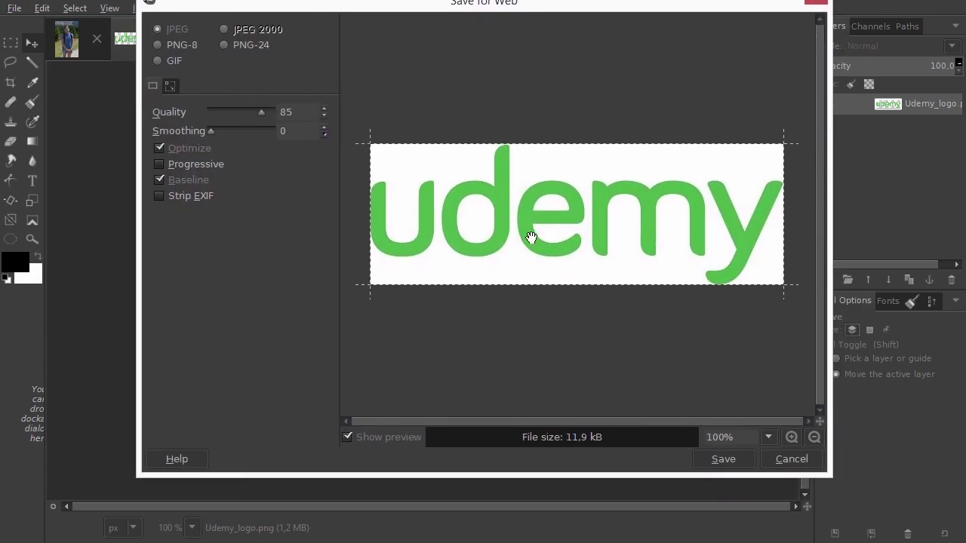
Step: Zoom the JPEG quality 85 preview to 800% and pan around the logo edges
scroll(530, 236, "up", 1)
scroll(531, 237, "up", 3)
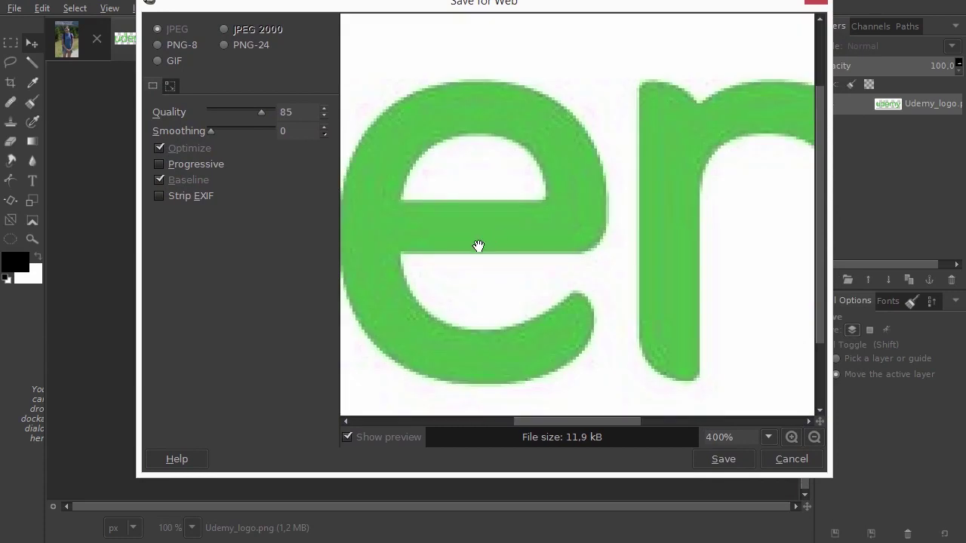
scroll(421, 289, "up", 1)
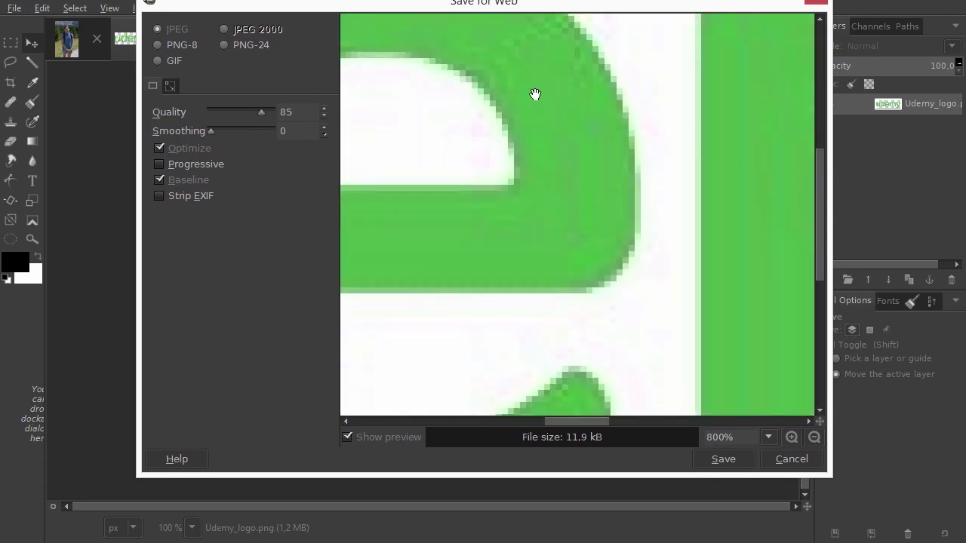
scroll(589, 136, "up", 1)
scroll(723, 190, "down", 3)
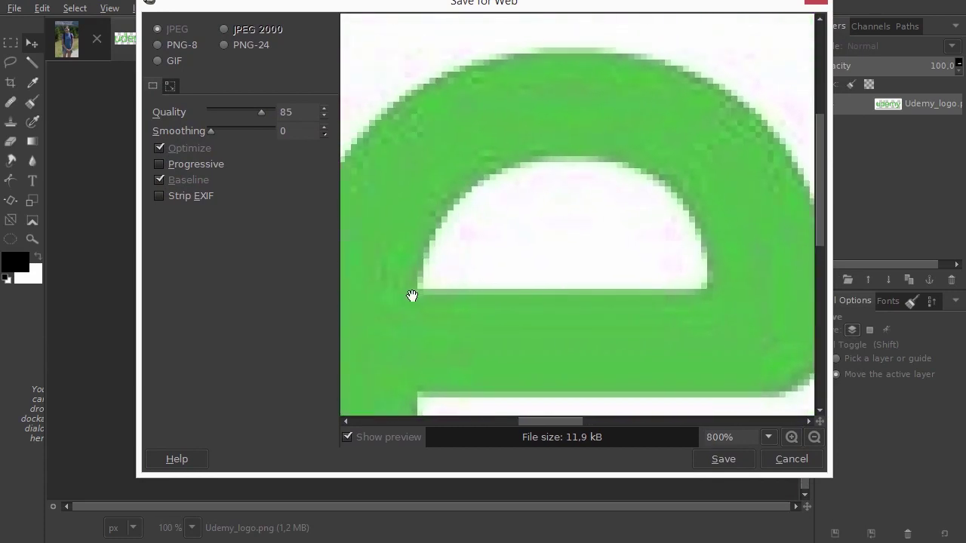
scroll(580, 197, "up", 3)
left_click_drag(580, 197, 621, 104)
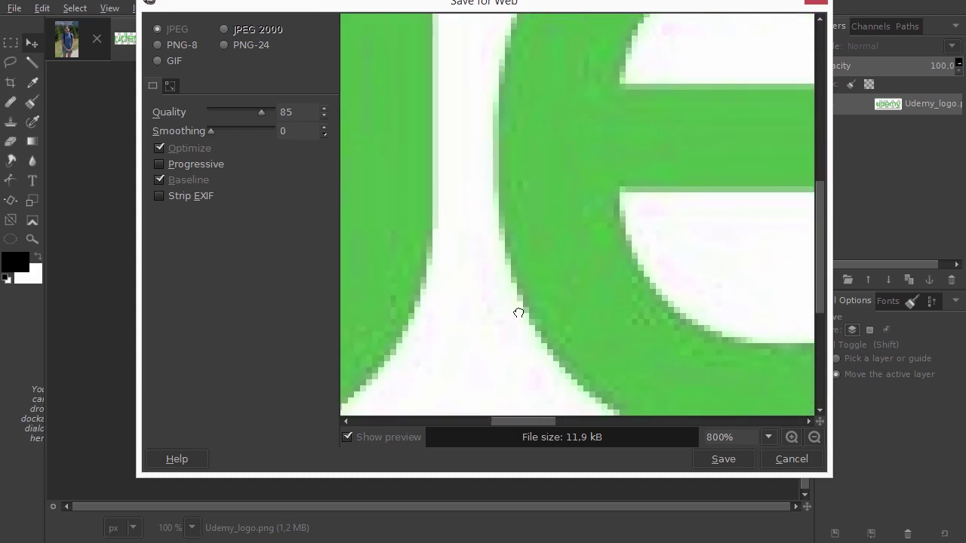
left_click_drag(518, 312, 529, 205)
left_click_drag(453, 173, 423, 382)
left_click_drag(550, 97, 552, 269)
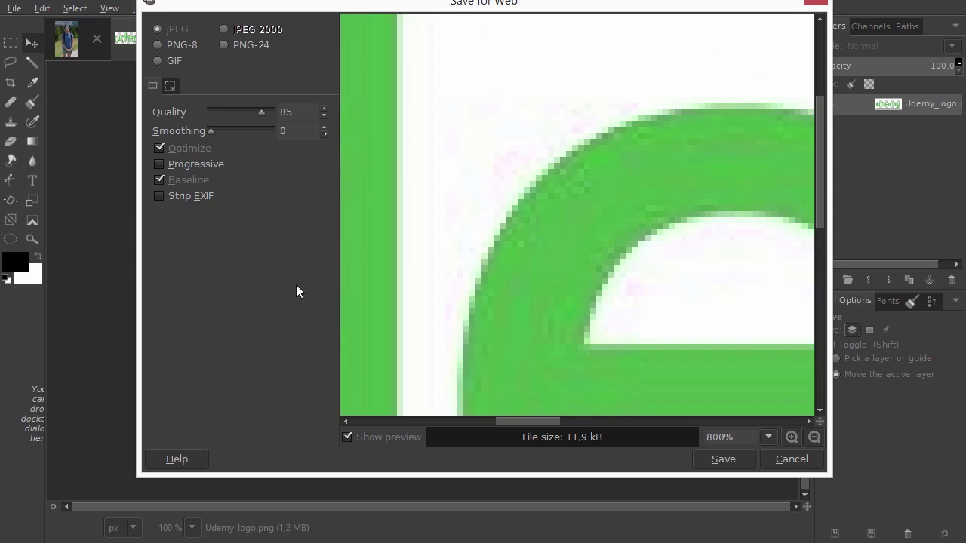
Step: Set the logo to PNG-24 with compression 9 (7.1 kB, transparent) and zoom back to 100%
left_click(224, 45)
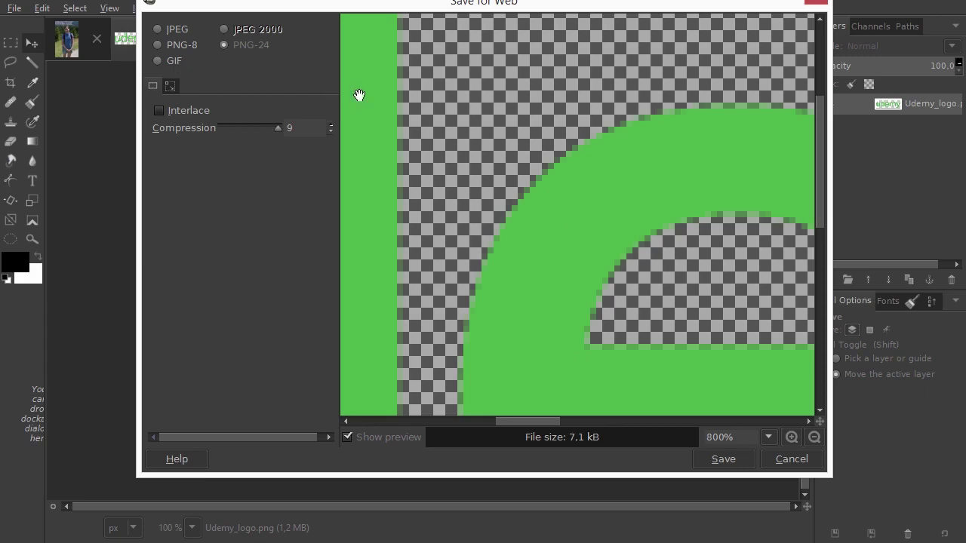
scroll(603, 139, "down", 1)
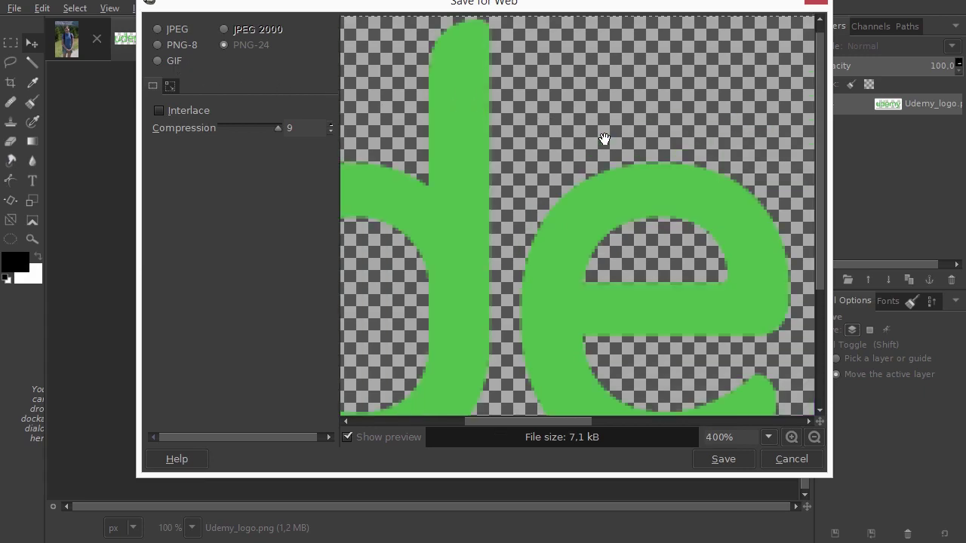
scroll(603, 139, "down", 1)
scroll(603, 139, "down", 2)
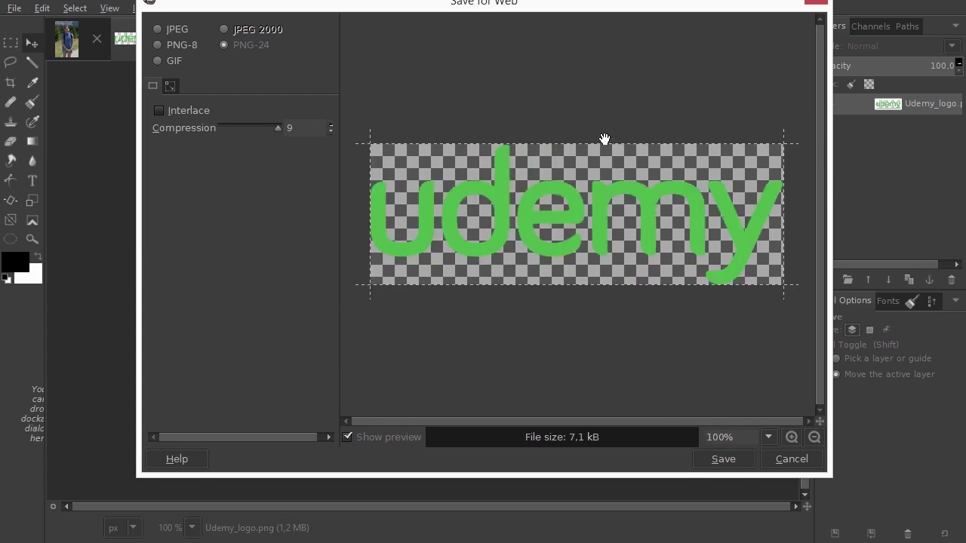